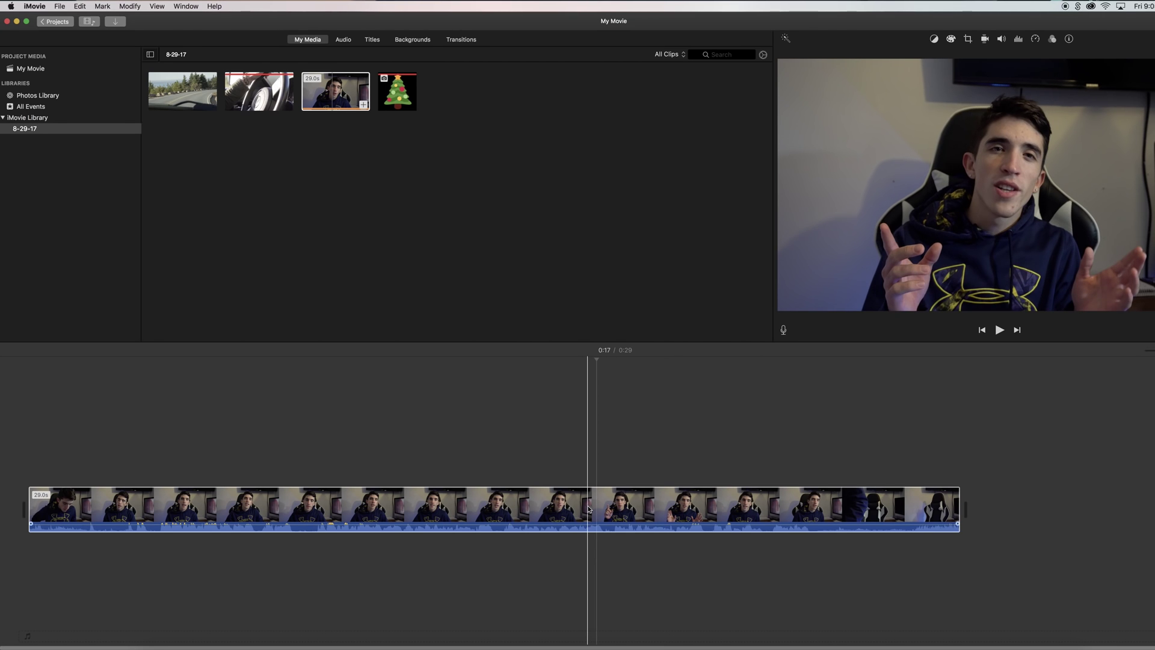
# Save the Stranger Things logo from Safari's image results to Downloads.
pyautogui.click(277, 642)
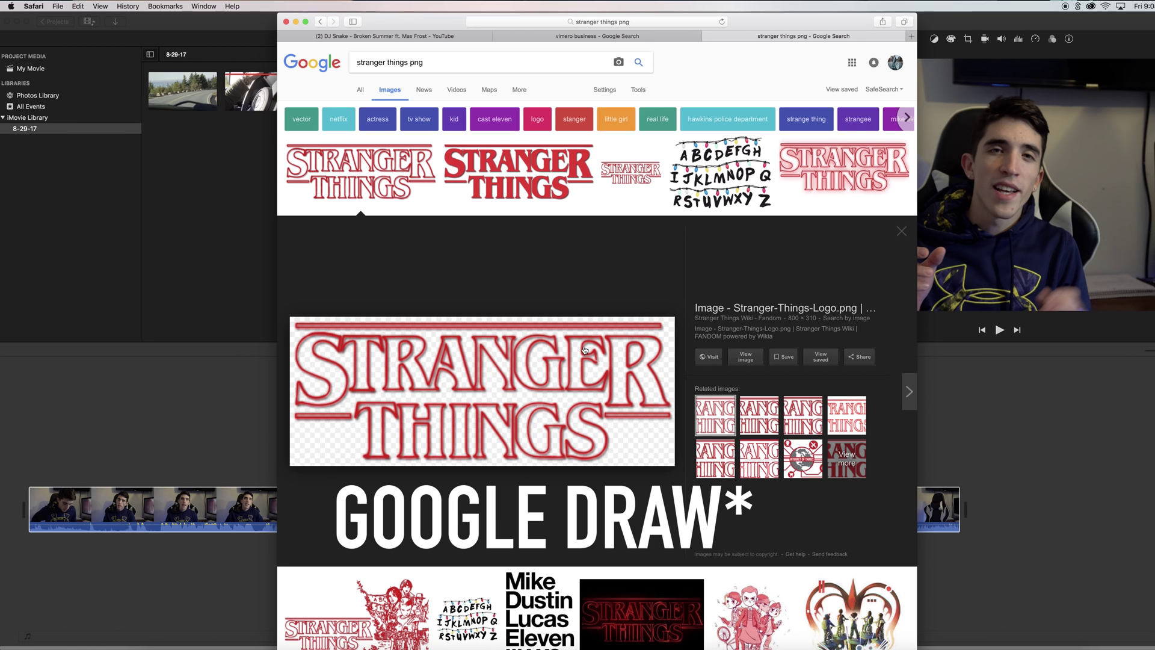
pyautogui.rightClick(584, 398)
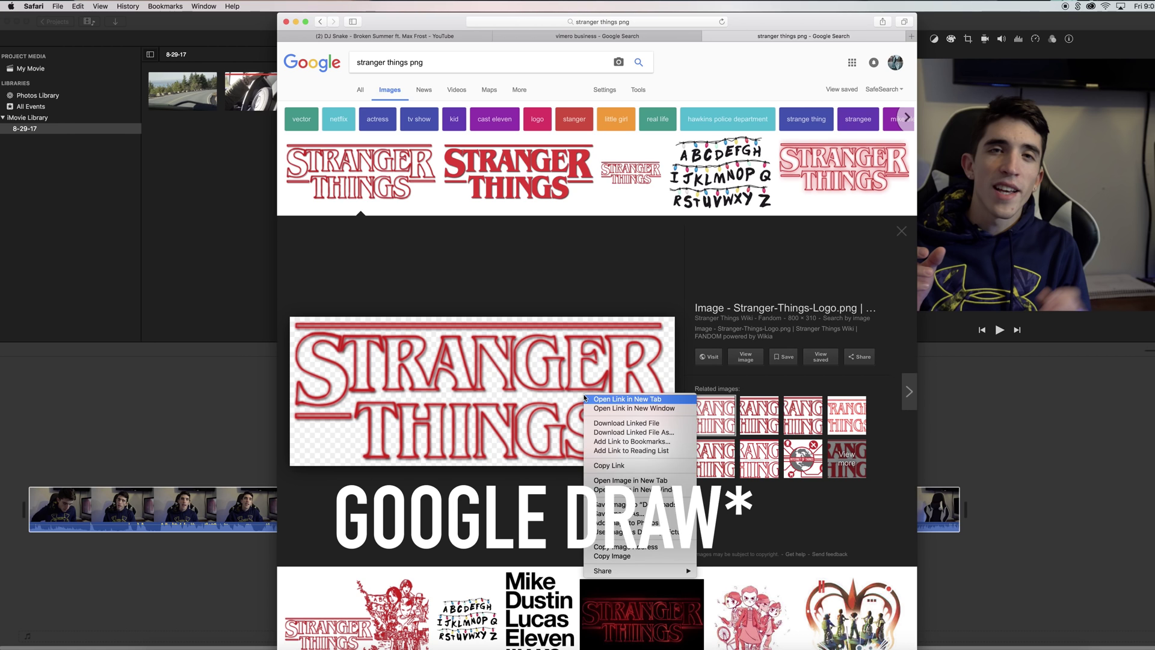
pyautogui.click(638, 504)
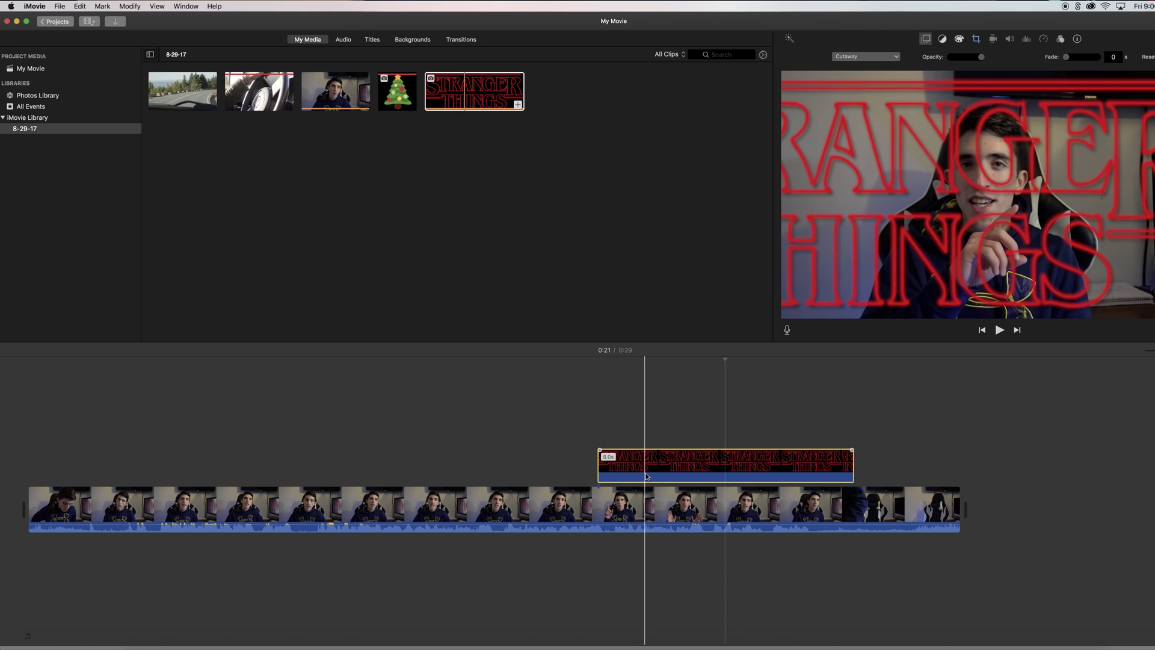
# Switch the logo clip's crop style from Ken Burns to Fit.
pyautogui.click(976, 39)
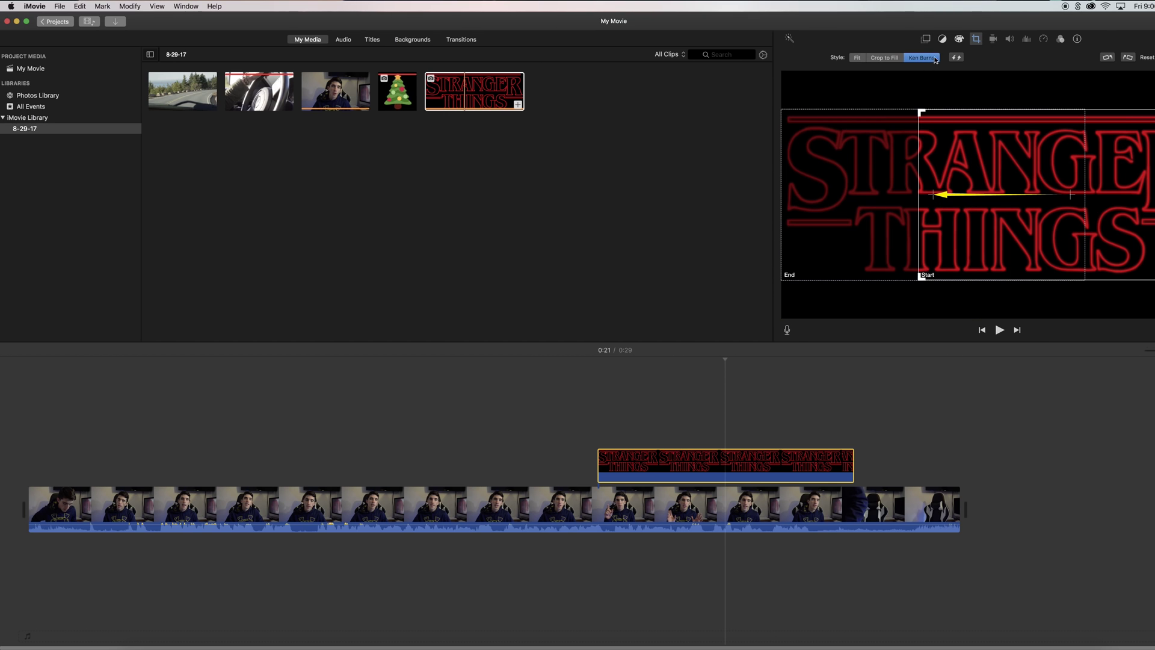
pyautogui.click(859, 58)
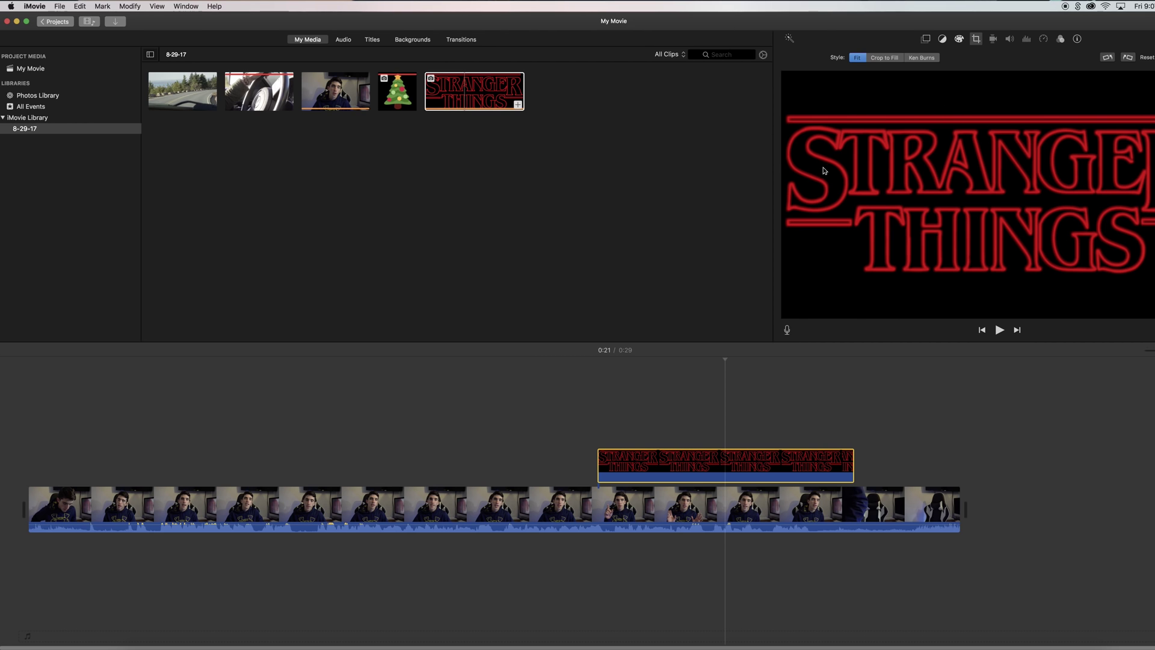
pyautogui.click(34, 6)
# Set iMovie's default Photo Placement to Fit in Preferences, then close Preferences.
pyautogui.click(69, 28)
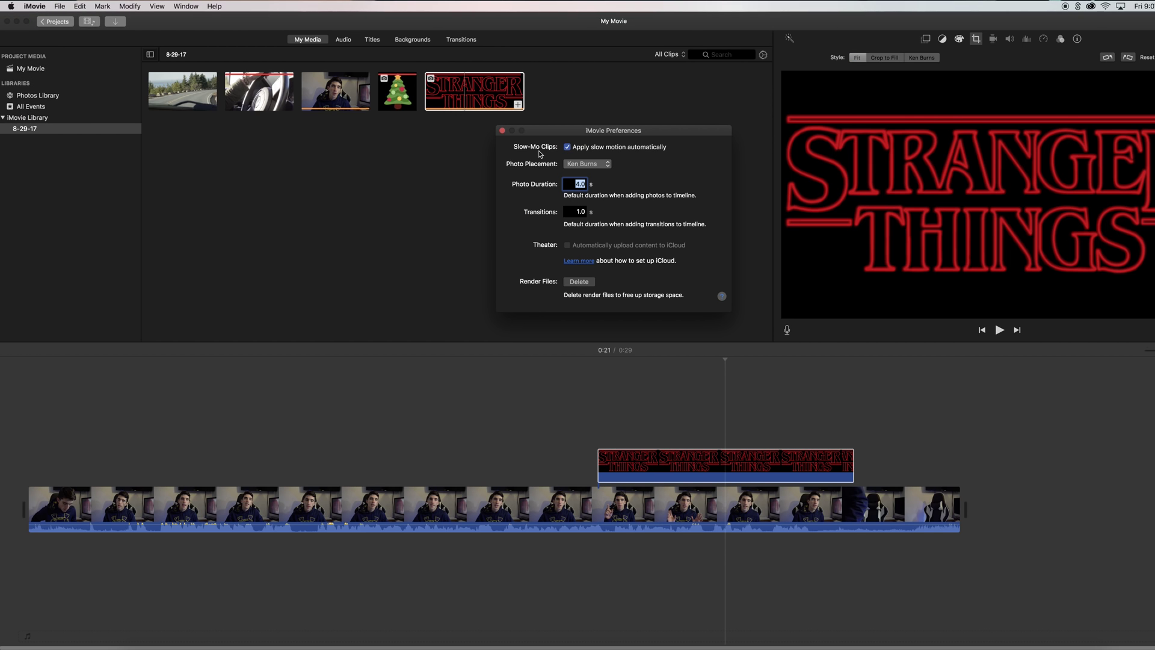
pyautogui.click(588, 164)
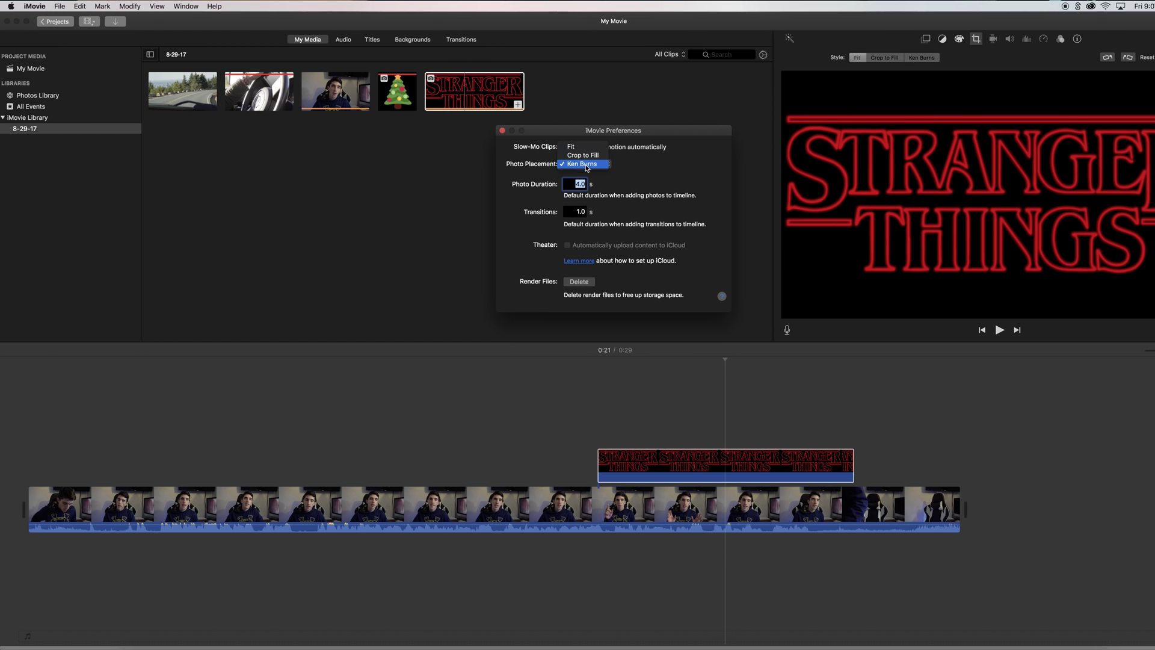
pyautogui.click(579, 149)
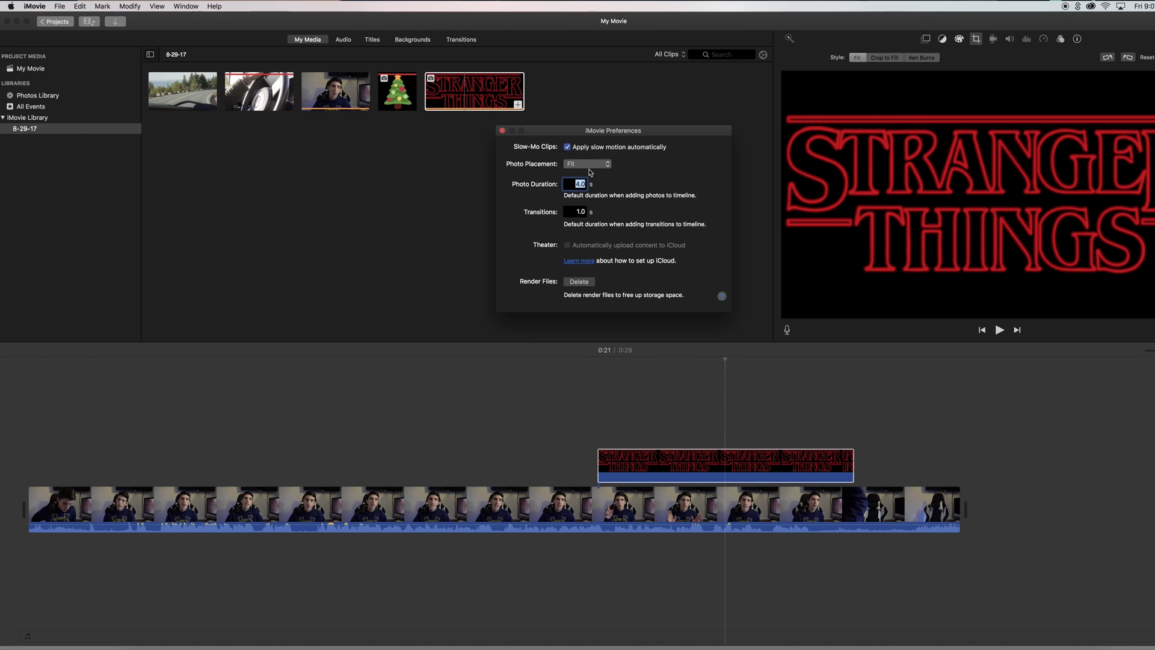
pyautogui.click(501, 131)
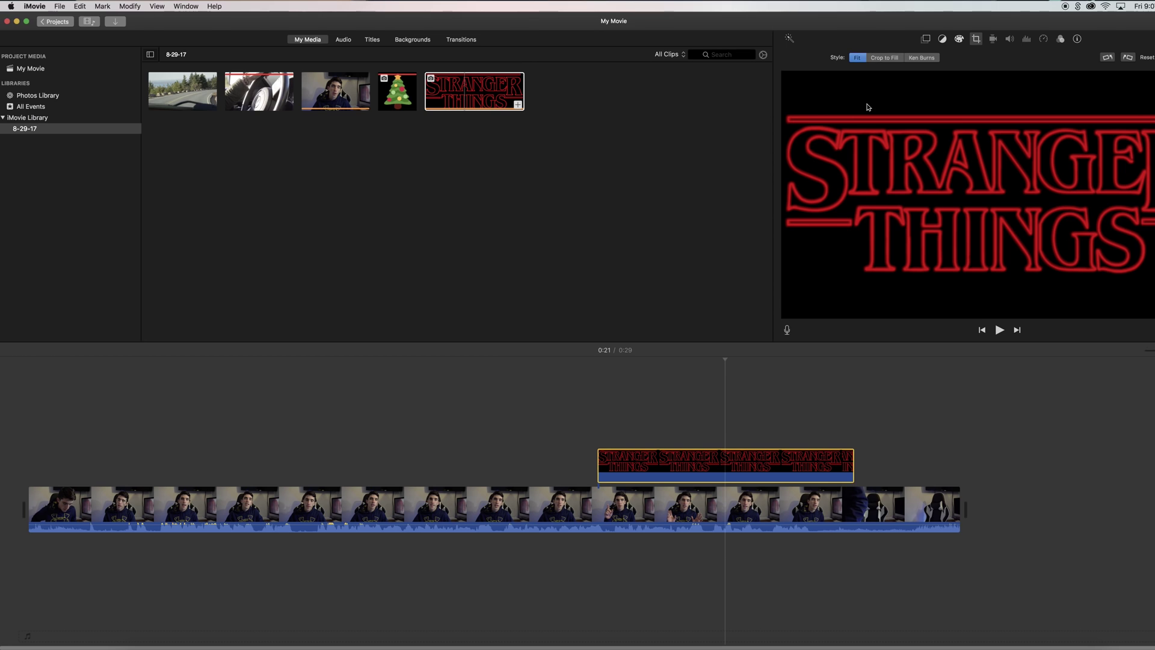
# Make the logo clip a Picture in Picture overlay.
pyautogui.click(927, 39)
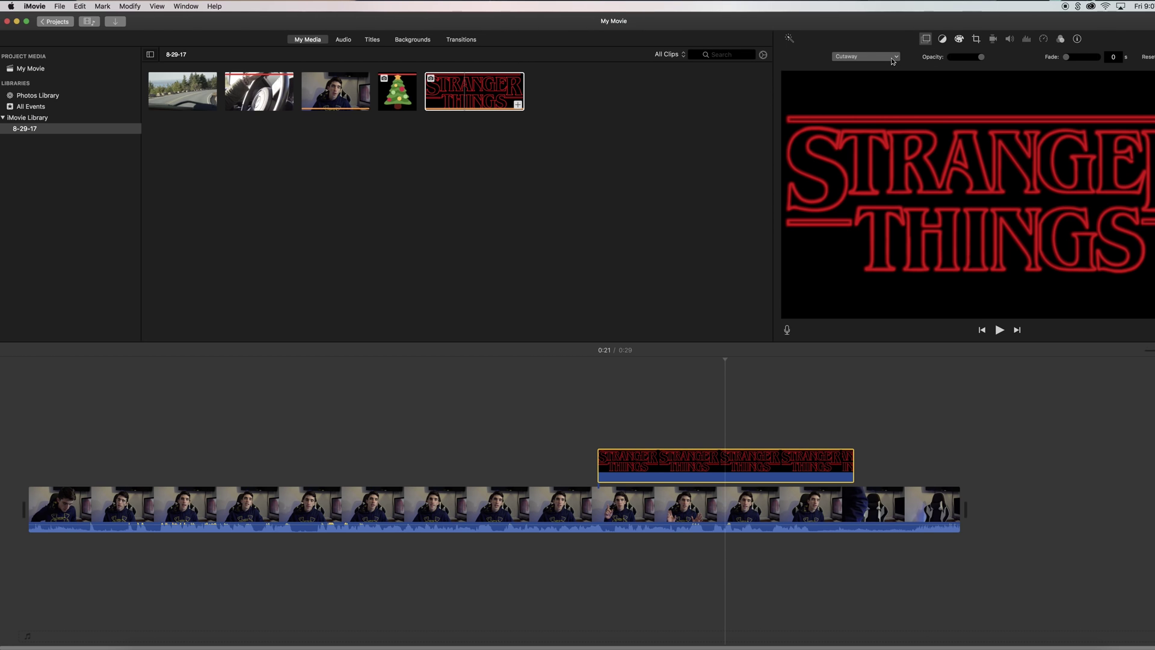
pyautogui.click(893, 59)
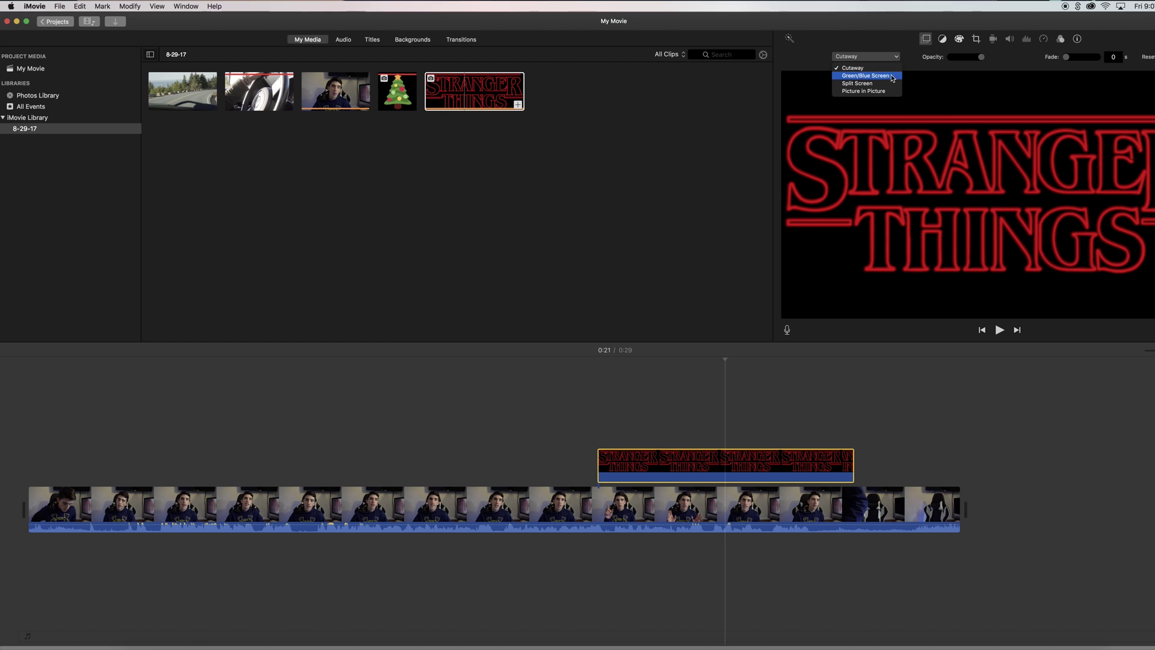
pyautogui.click(879, 91)
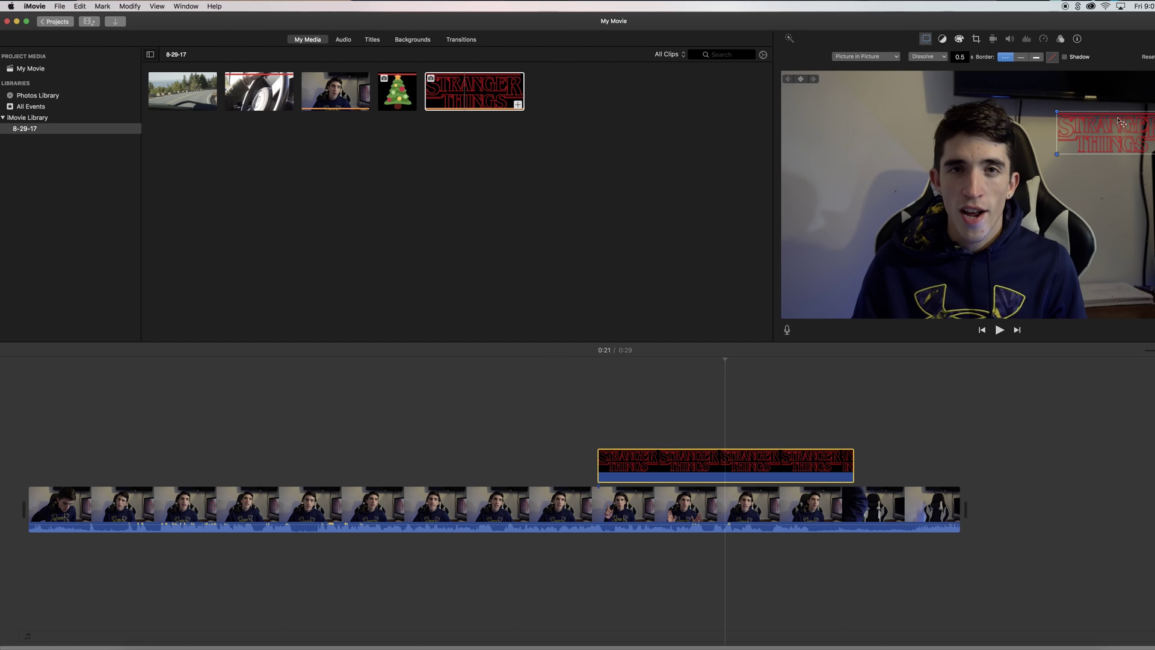
# Move the logo inset over the speaker, set Dissolve to 0, and enlarge it.
pyautogui.moveTo(1114, 134); pyautogui.dragTo(977, 195)
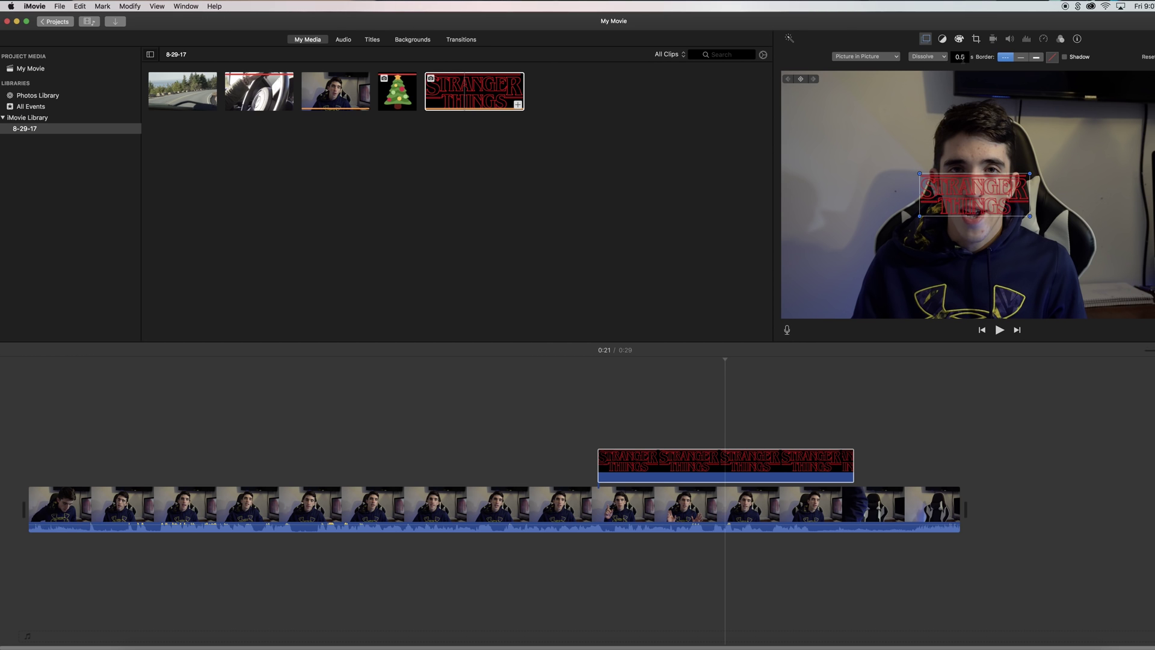
pyautogui.doubleClick(960, 57)
pyautogui.moveTo(1030, 207); pyautogui.dragTo(1001, 278)
# Play the overlay from 0:17 with sound muted, then select the logo clip at 0:18.
pyautogui.click(602, 385)
pyautogui.press('space')
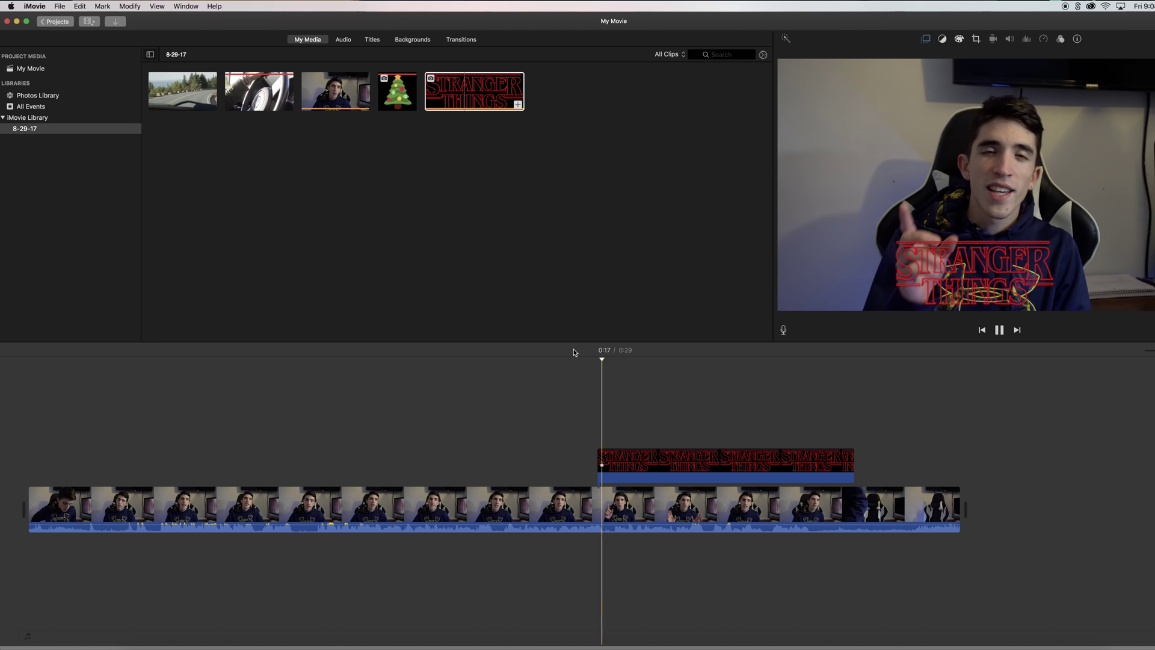
pyautogui.press('space')
pyautogui.press('XF86AudioMute')
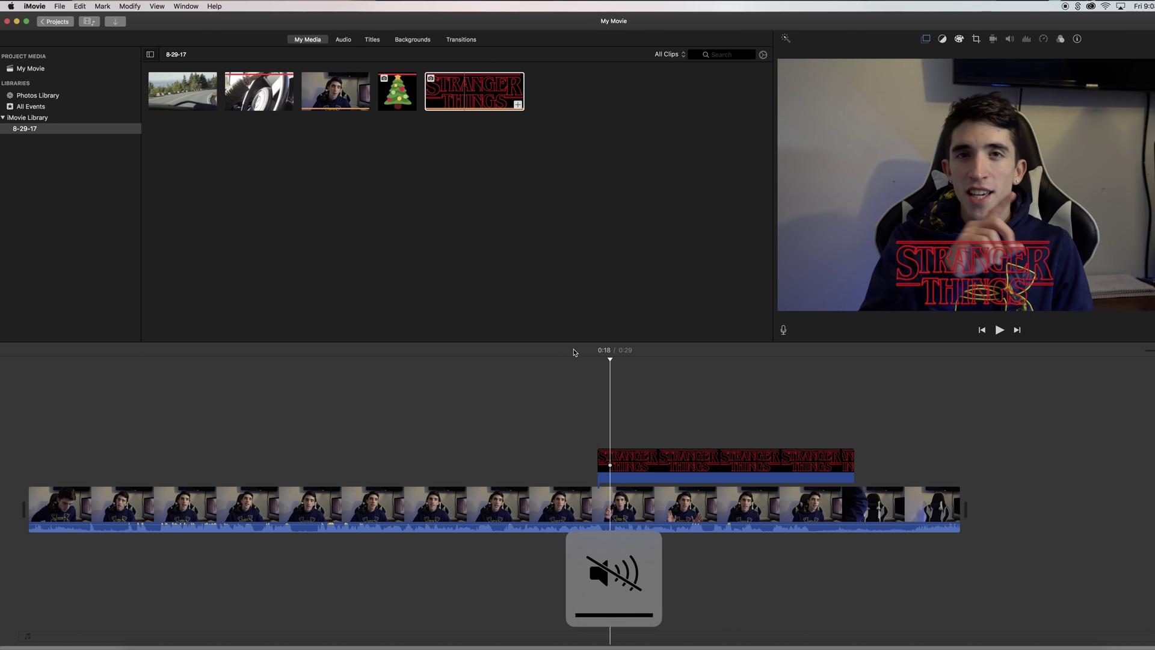
pyautogui.click(604, 359)
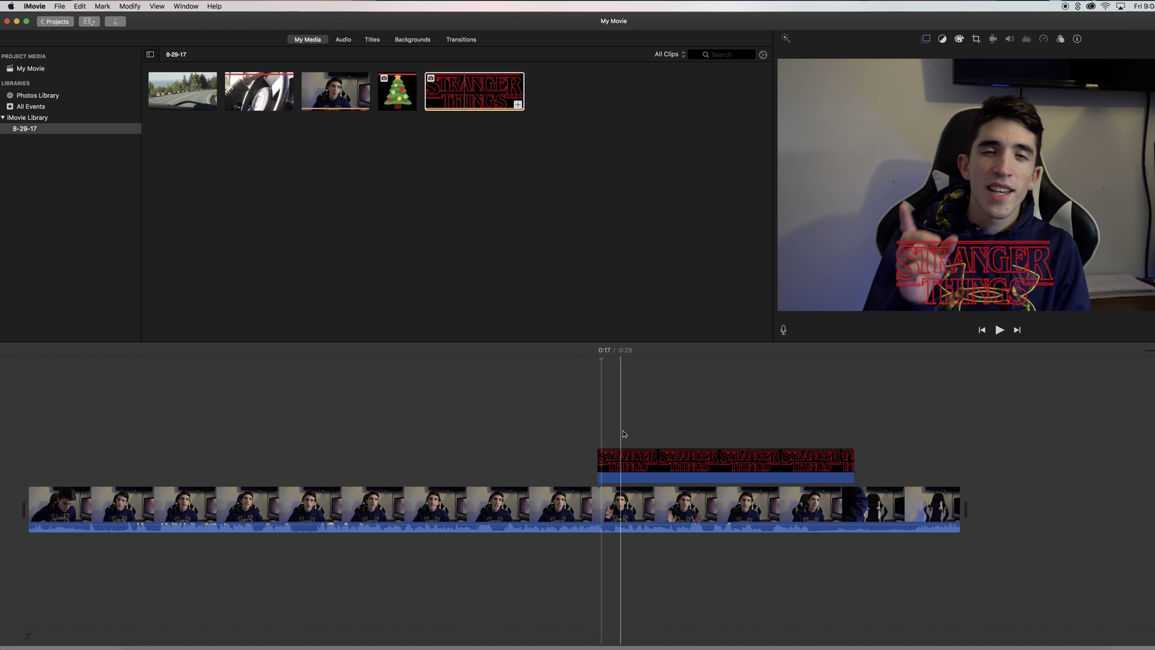
pyautogui.click(607, 461)
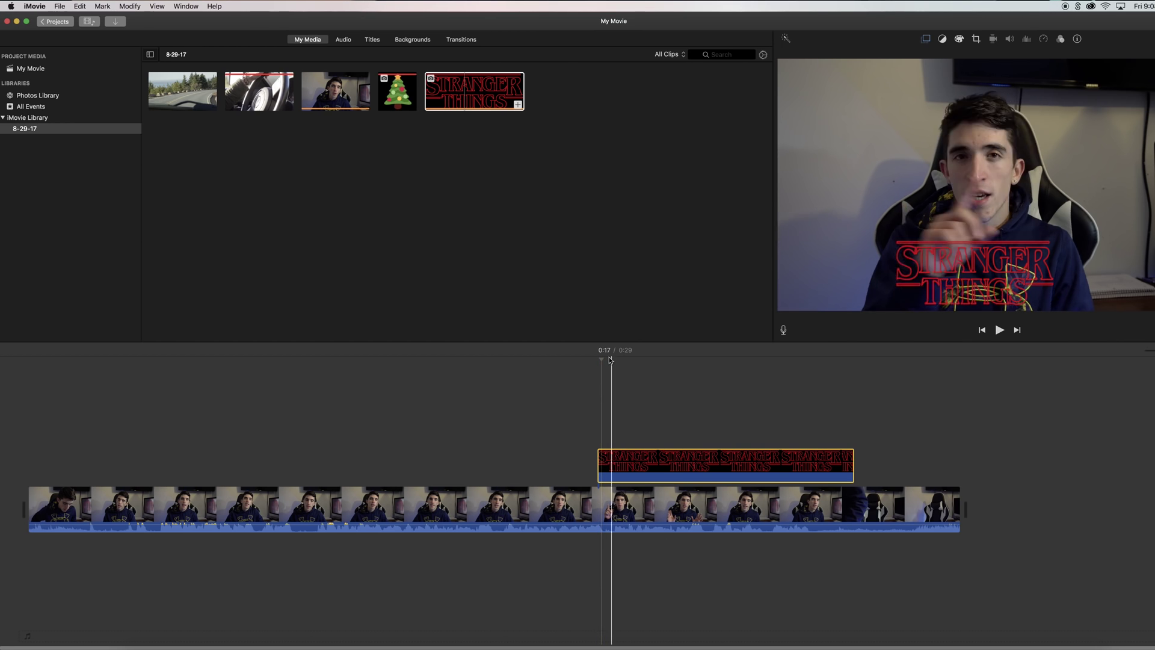
pyautogui.click(613, 358)
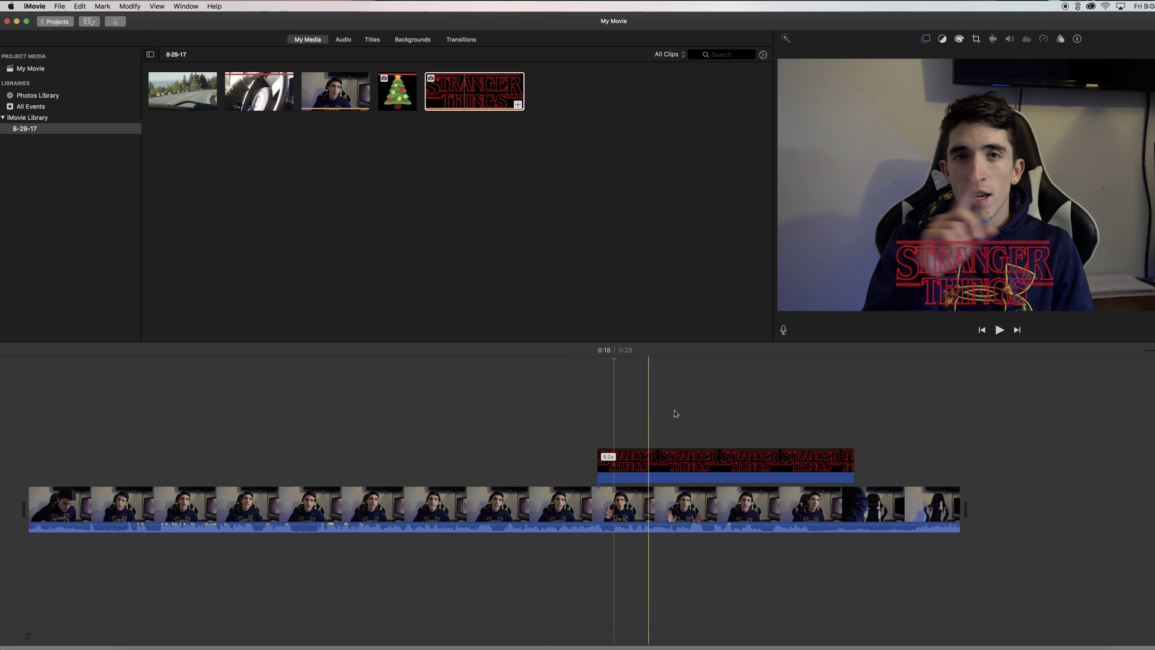
# Keyframe the logo inset at 0:18, enlarge it at 0:19, and play back the growth.
pyautogui.click(926, 38)
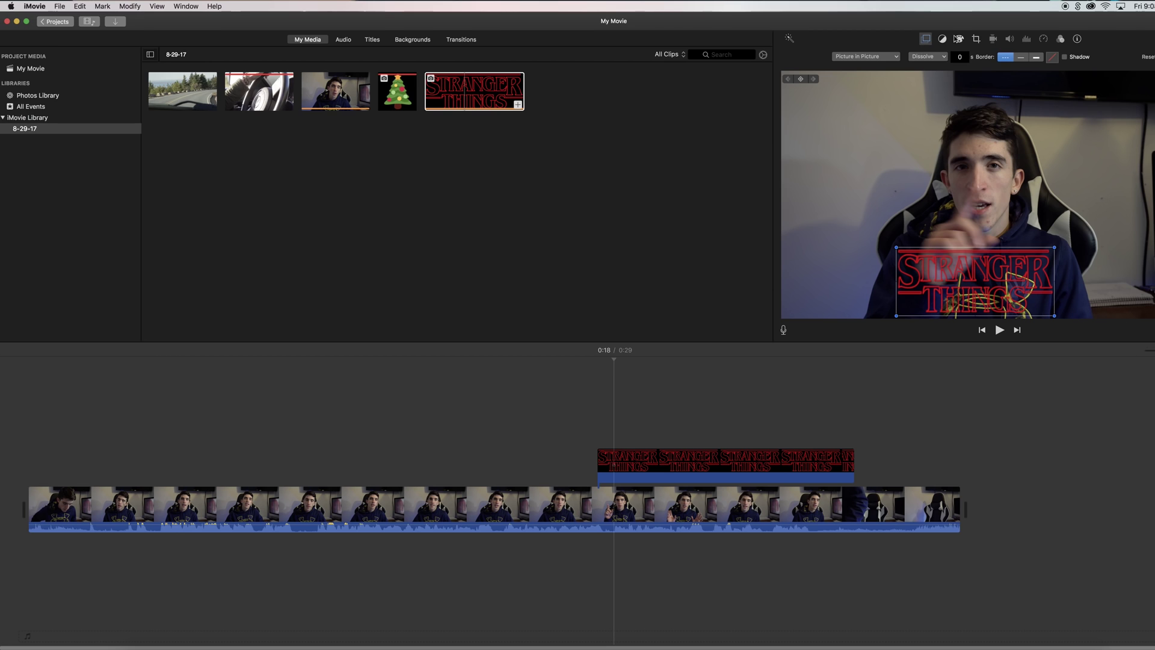
pyautogui.click(803, 79)
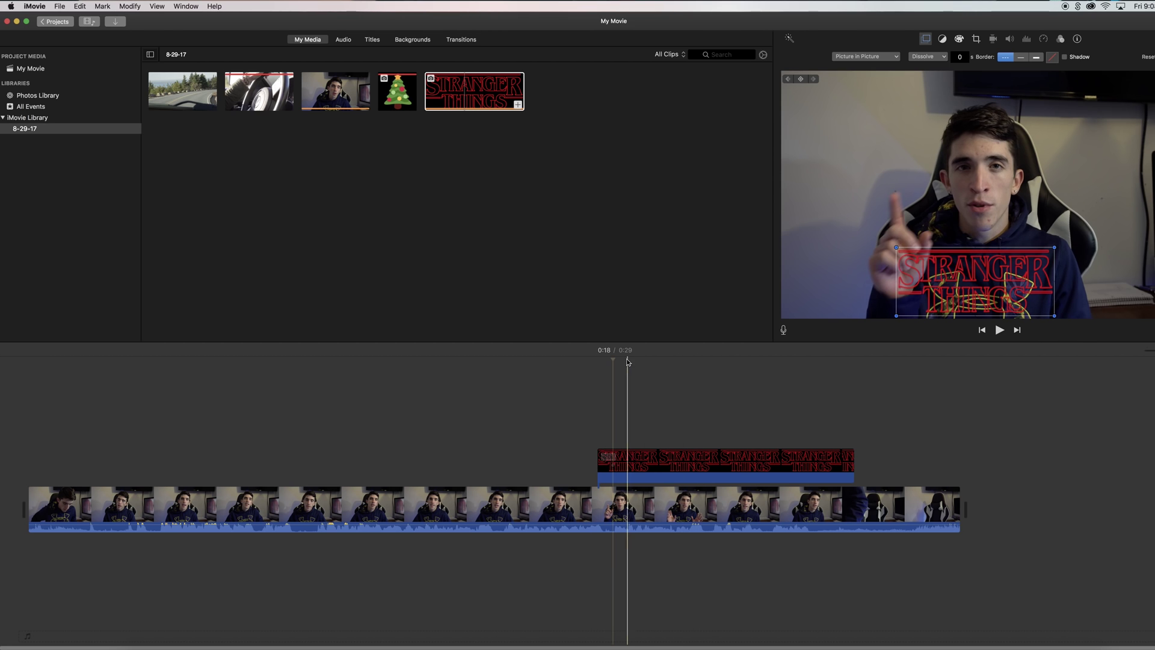
pyautogui.moveTo(630, 358); pyautogui.dragTo(667, 358)
pyautogui.moveTo(895, 248); pyautogui.dragTo(950, 269)
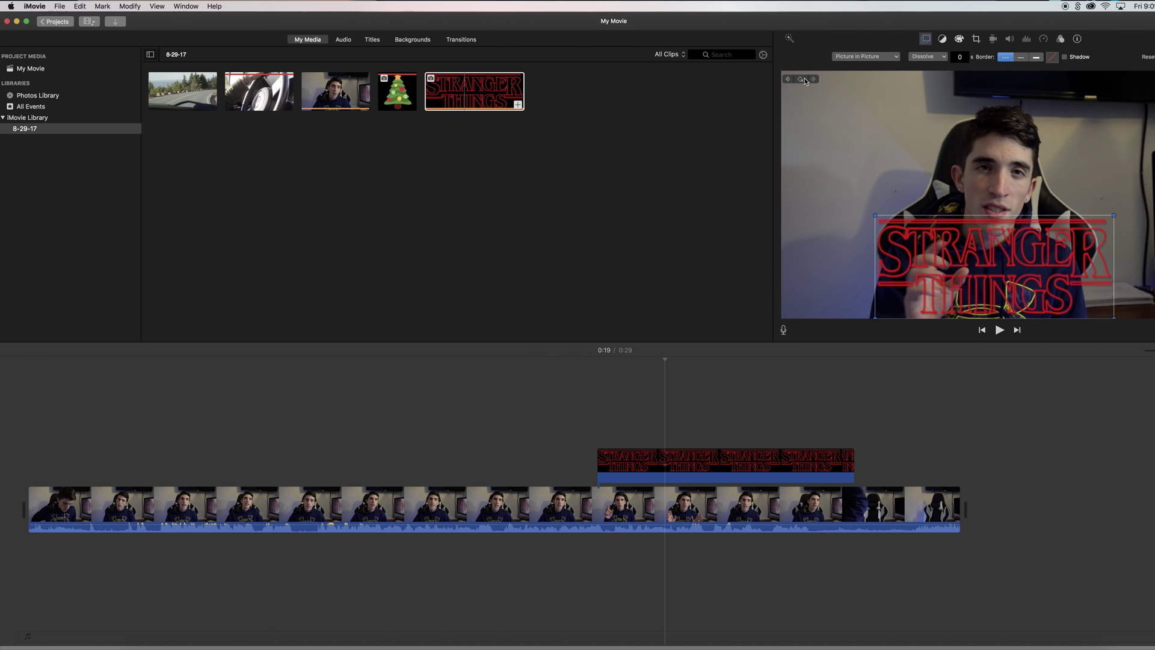
pyautogui.moveTo(663, 361); pyautogui.dragTo(623, 369)
pyautogui.press('space')
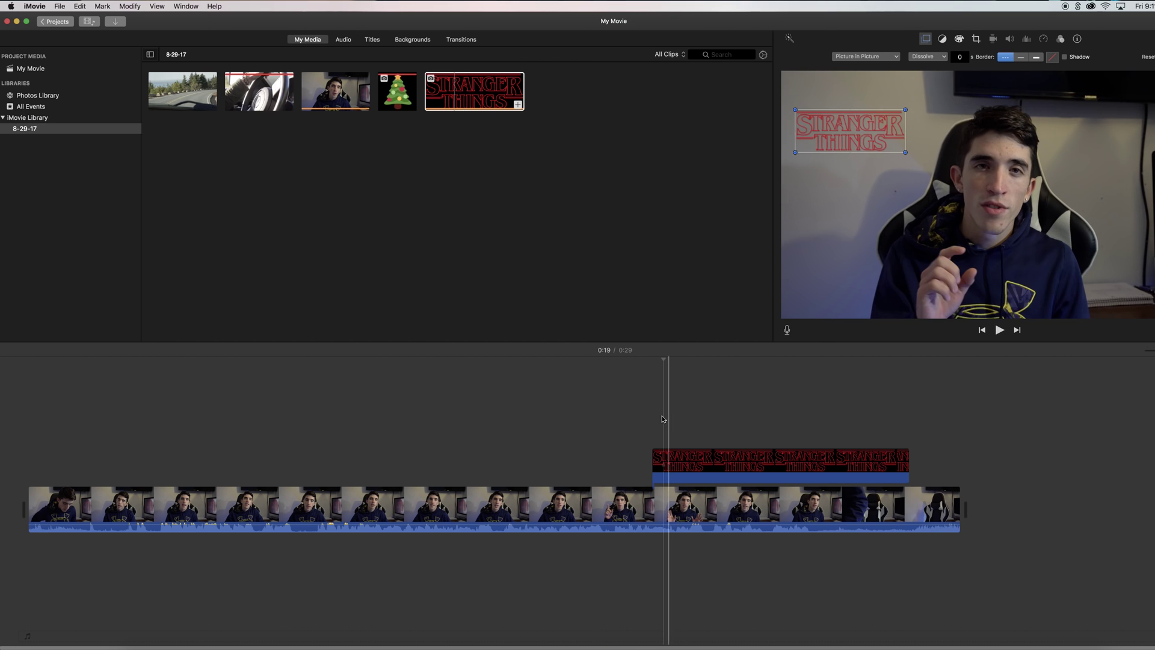
# Start the logo overlay later as a small top-left inset, previewing at 0:20.
pyautogui.click(663, 418)
pyautogui.click(665, 464)
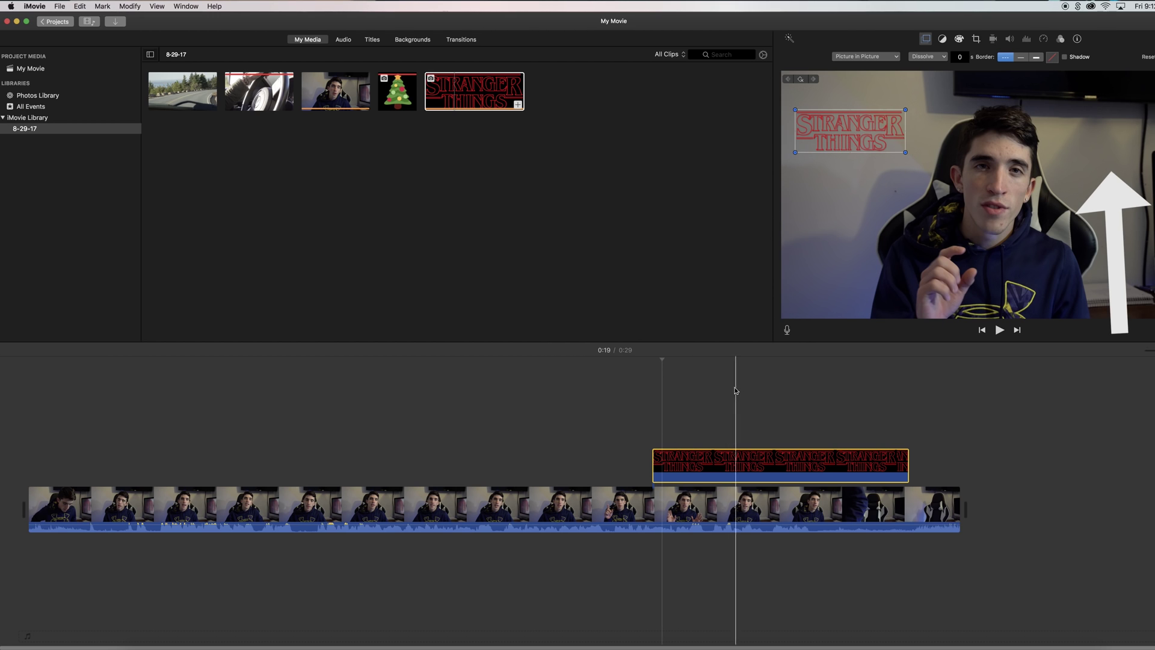
pyautogui.click(676, 361)
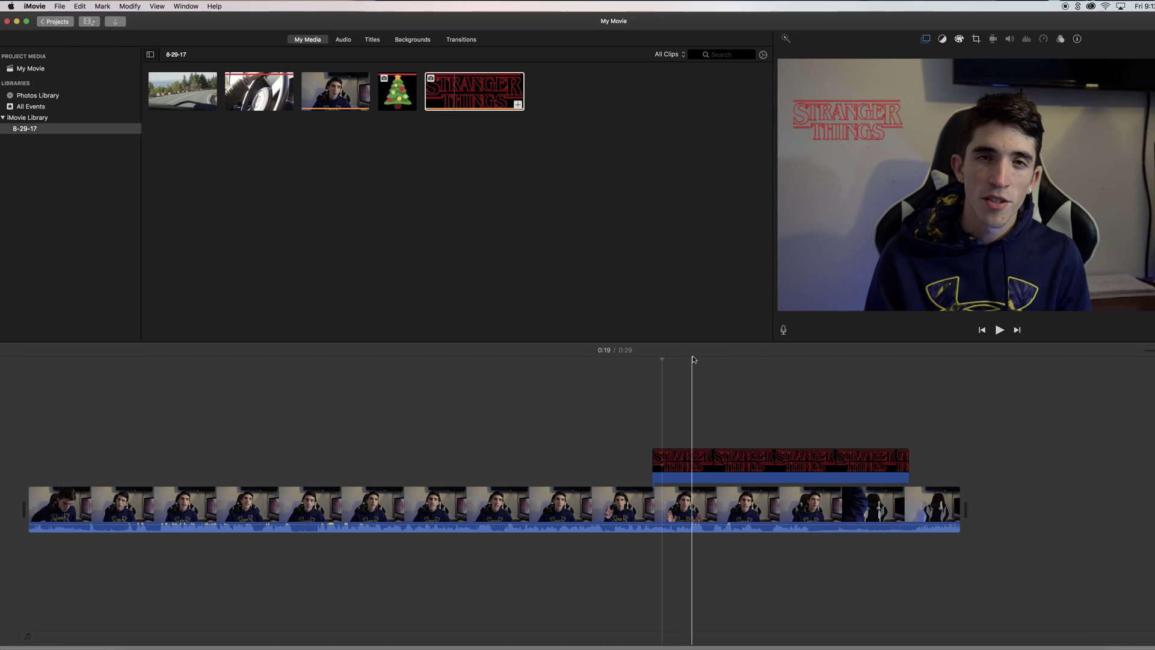
pyautogui.click(701, 358)
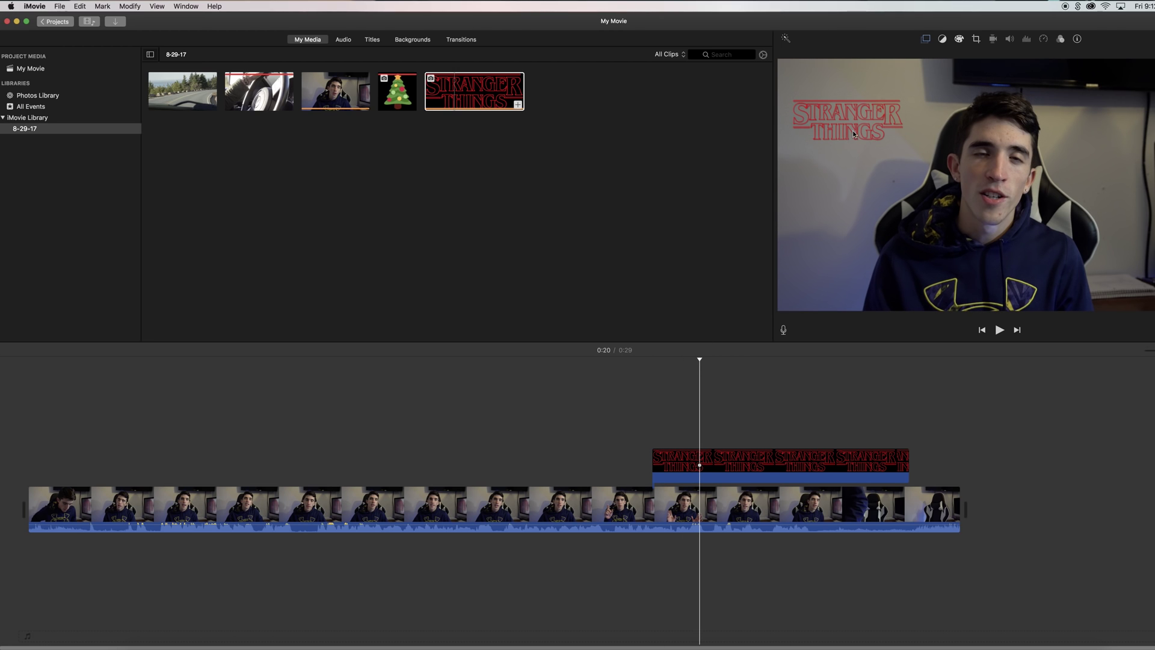
# Reposition the logo inset beside the speaker's face at head height, checking playback from 0:20.
pyautogui.click(719, 464)
pyautogui.click(925, 40)
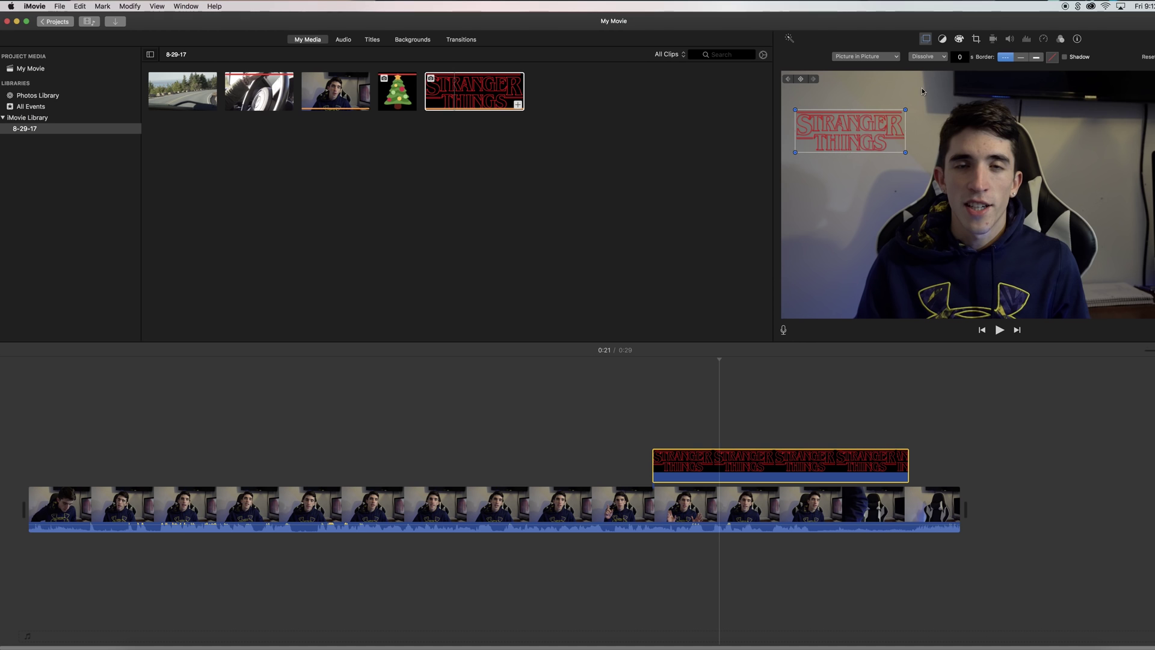
pyautogui.moveTo(846, 136); pyautogui.dragTo(1105, 139)
pyautogui.click(679, 365)
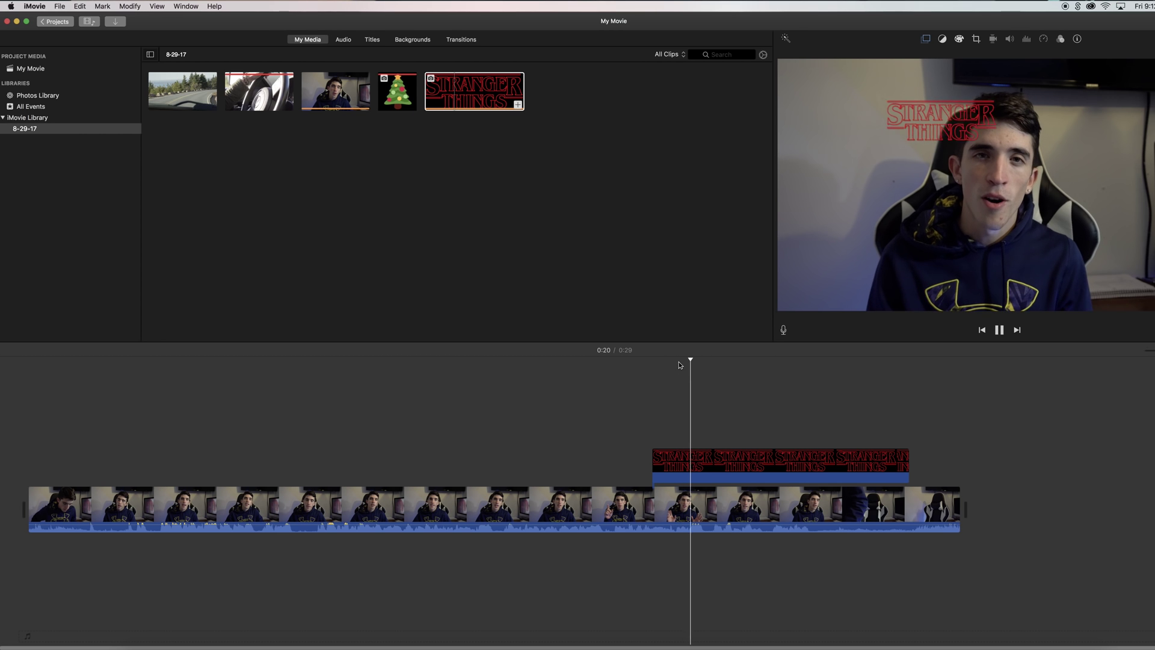
pyautogui.press('space')
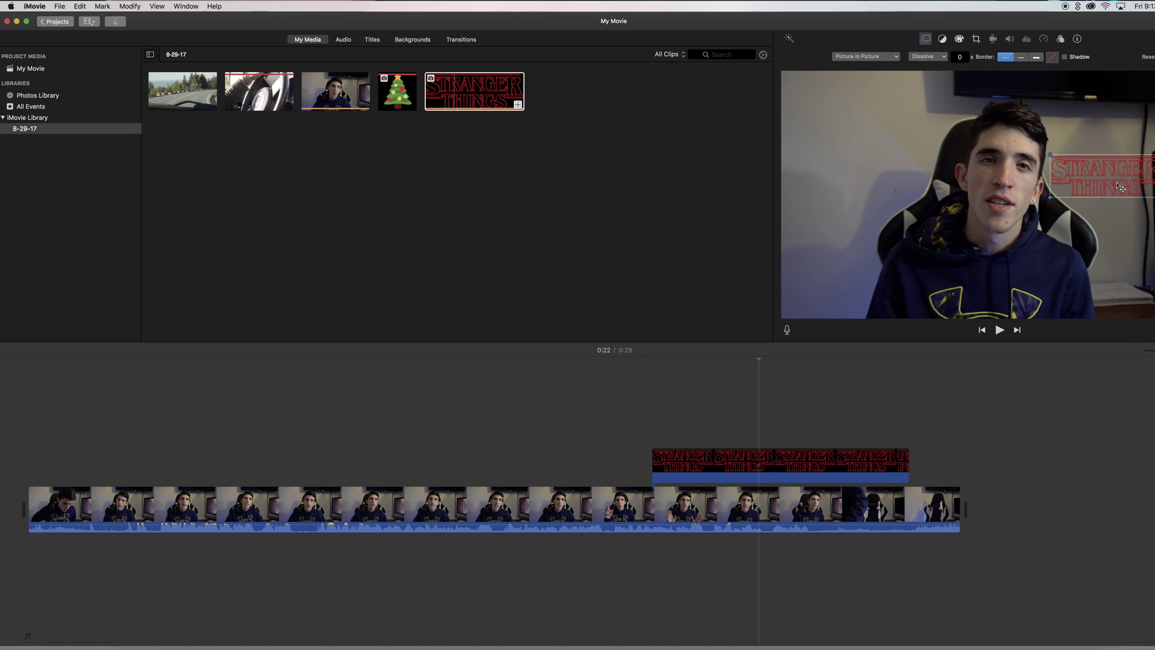
pyautogui.moveTo(1110, 187); pyautogui.dragTo(919, 183)
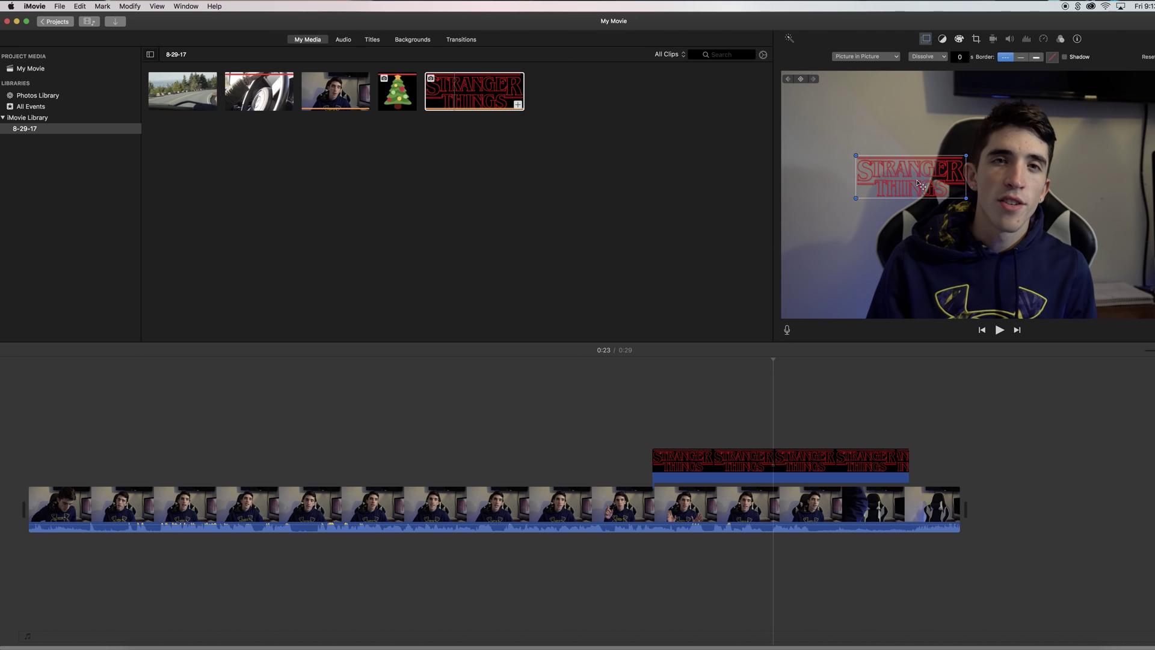